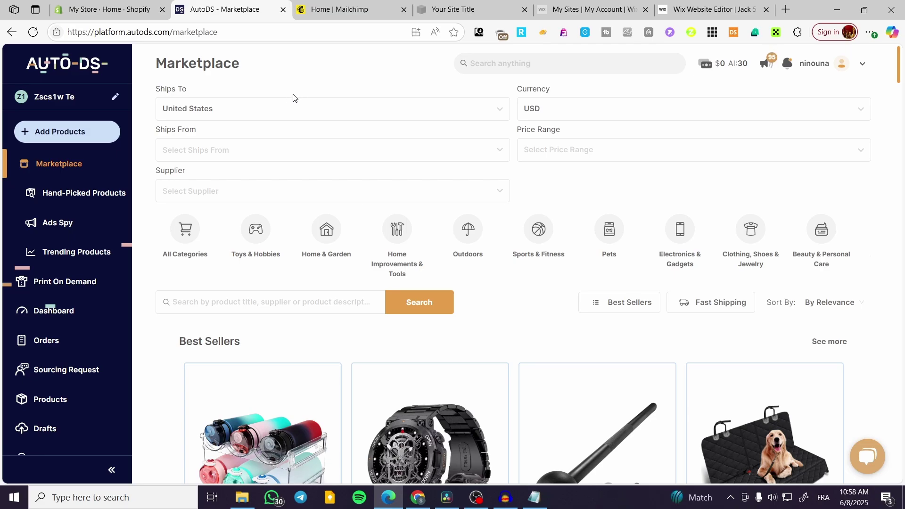
scroll(252, 248, "down", 3)
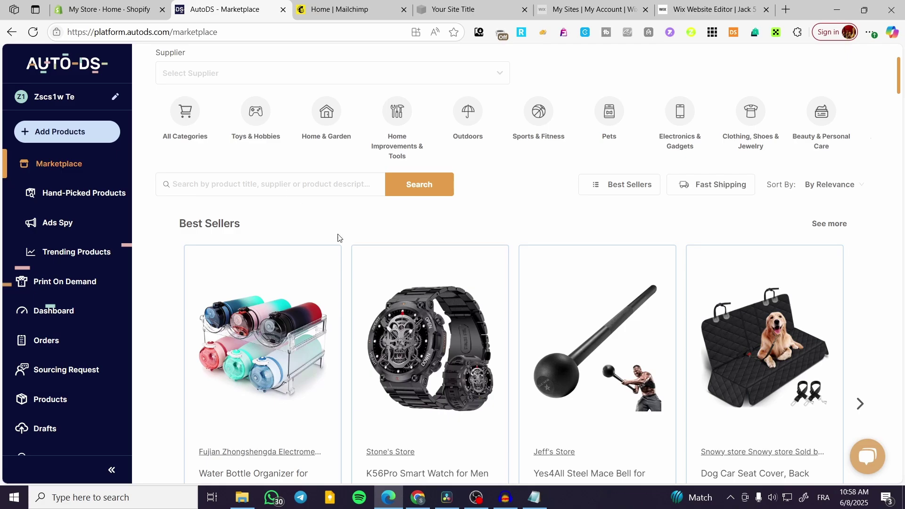
scroll(338, 237, "up", 3)
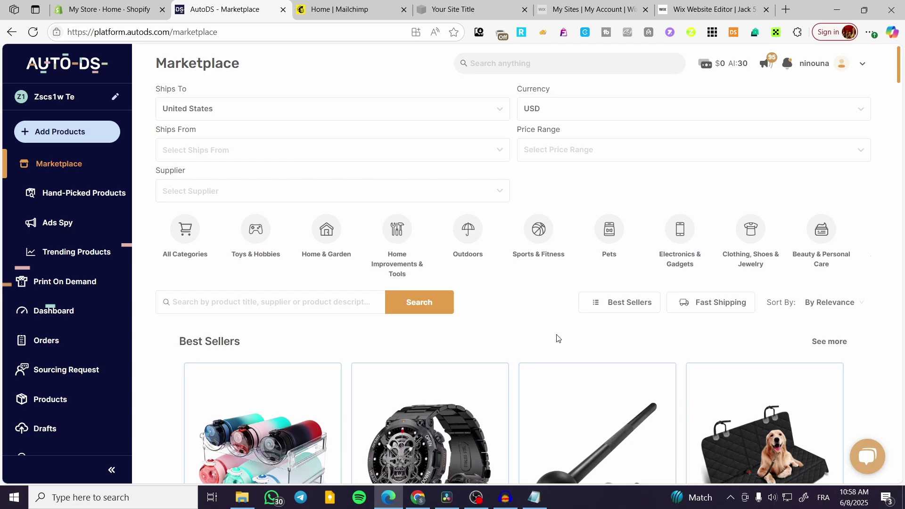
left_click(118, 9)
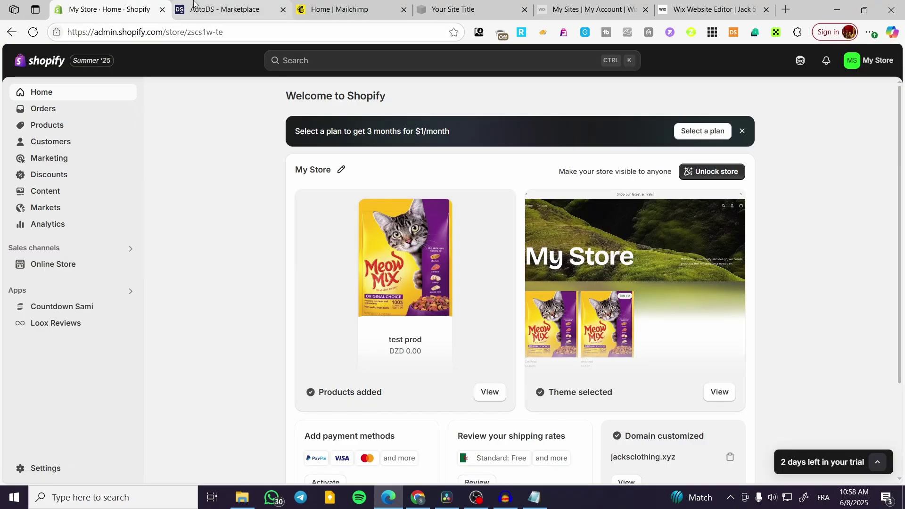
left_click(193, 4)
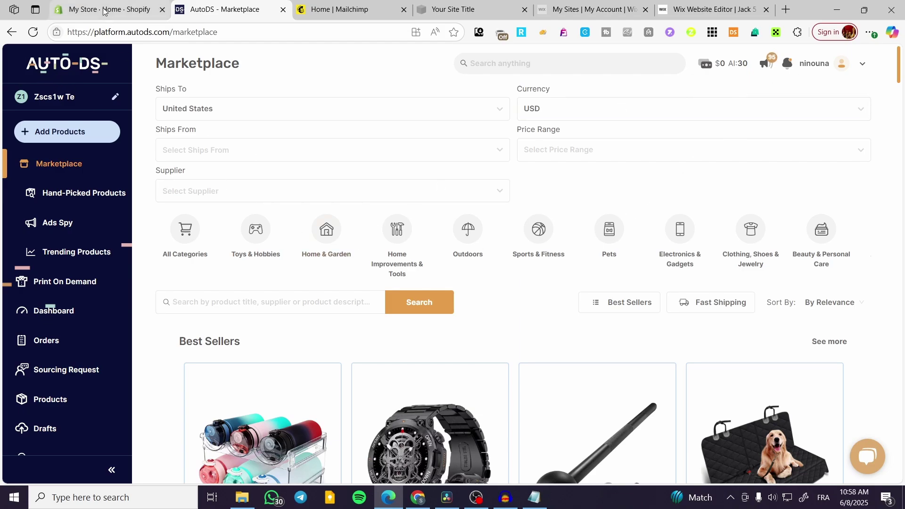
Step: Switch to the Shopify admin, search the Shopify App Store for "auto ds" and open the Auto DS: AI Dropshipping & POD listing
mouse_move(103, 20)
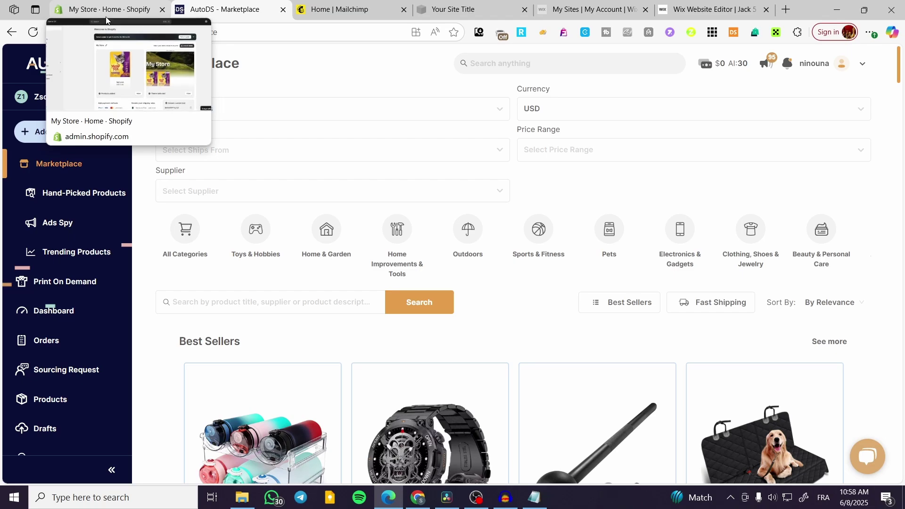
left_click(108, 4)
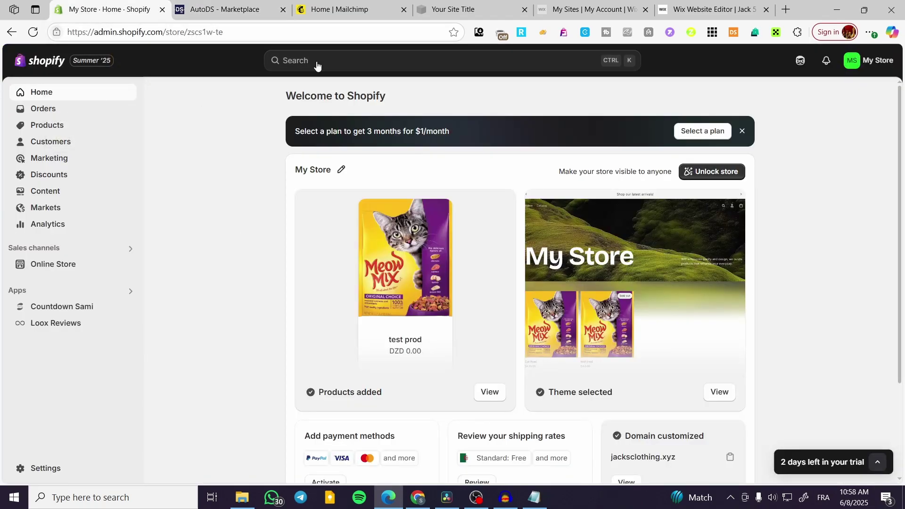
left_click(317, 66)
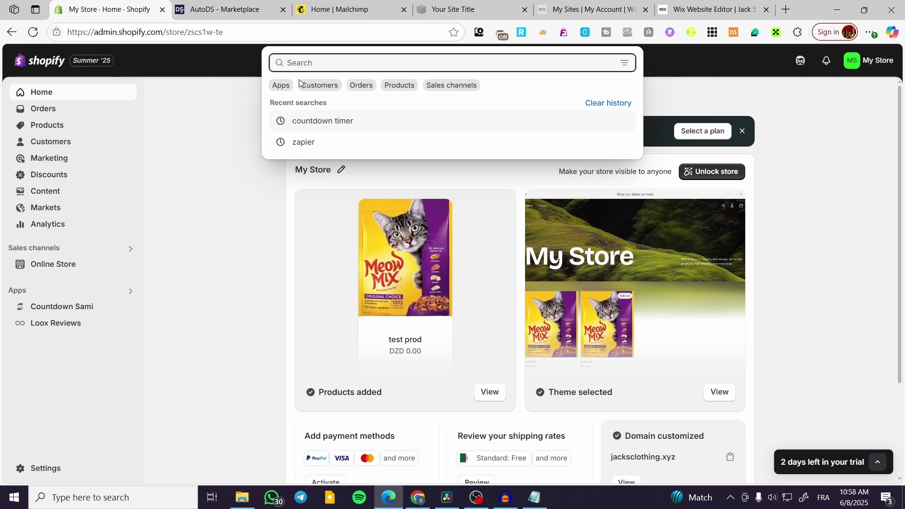
type("a")
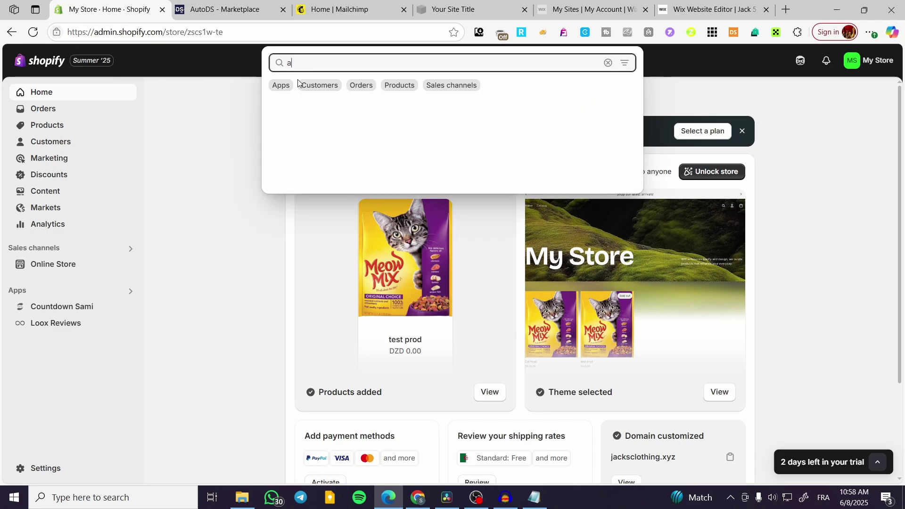
type("uto ds")
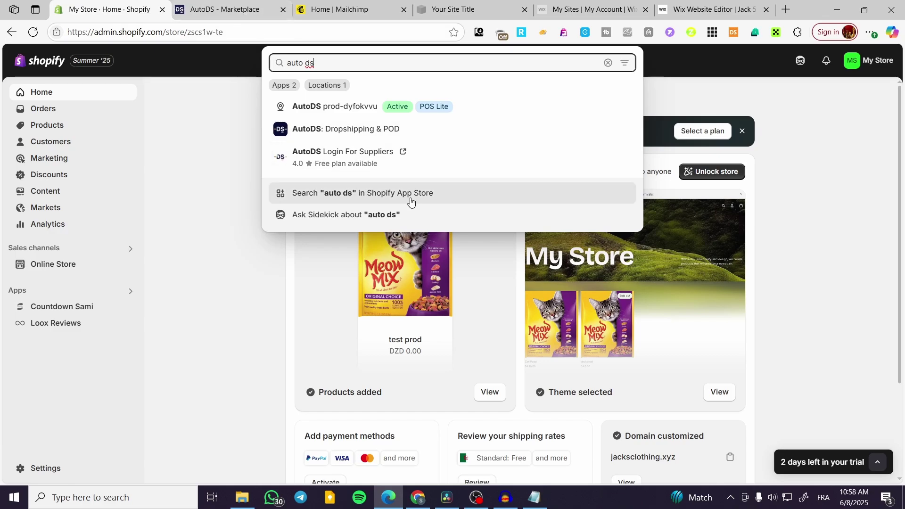
left_click(405, 194)
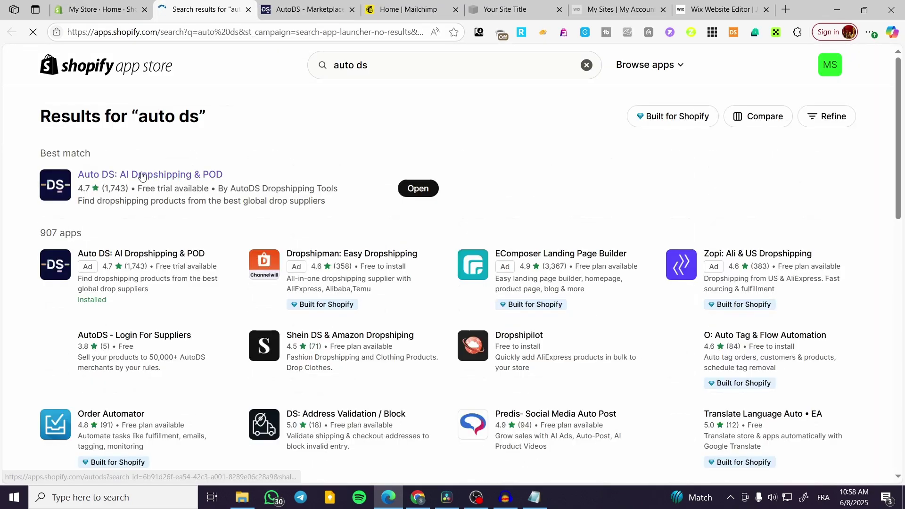
left_click(162, 176)
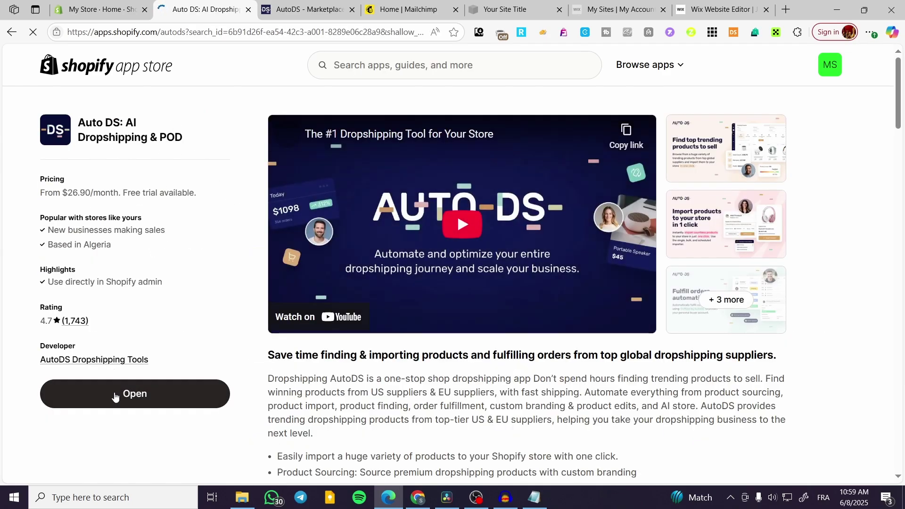
Step: Close the app listing, return to AutoDS and view the list of connected stores
left_click(248, 10)
left_click(221, 9)
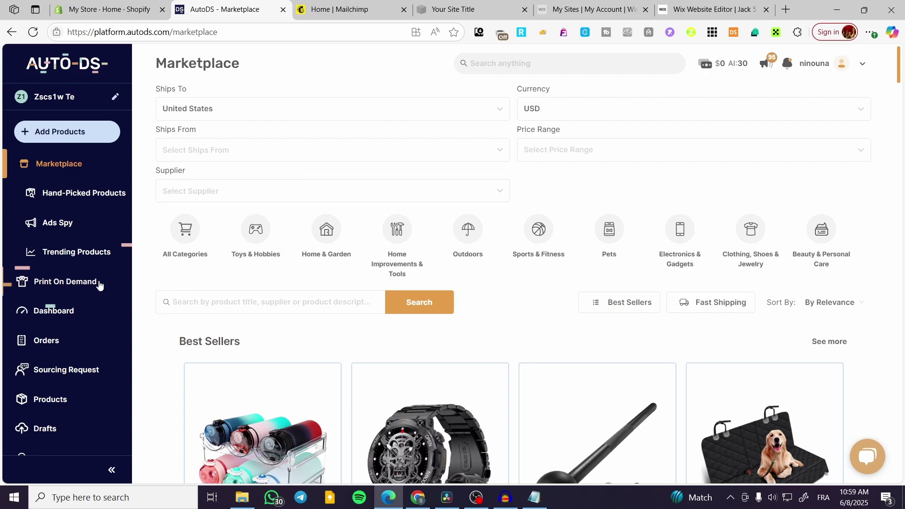
left_click(47, 101)
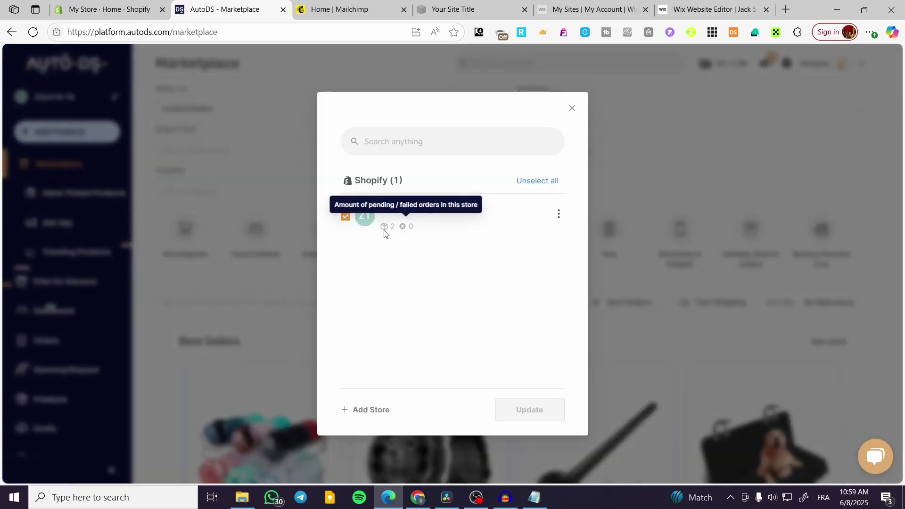
left_click(573, 109)
scroll(65, 159, "down", 2)
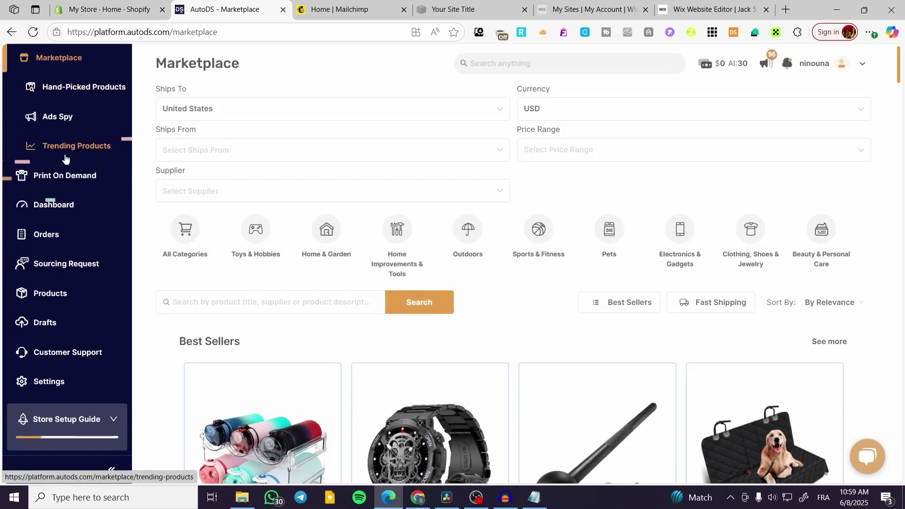
scroll(65, 159, "up", 2)
Step: Start adding another store in AutoDS with Shopify Store as the store type
left_click(63, 96)
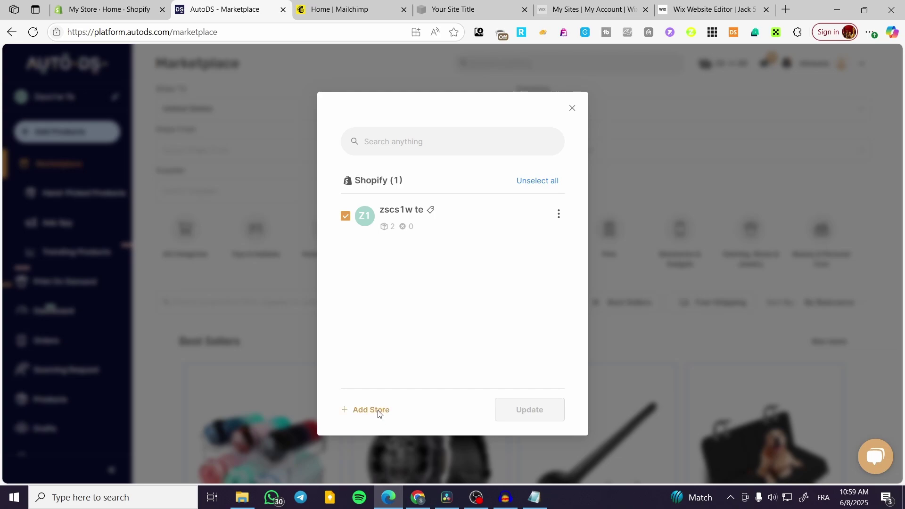
left_click(377, 410)
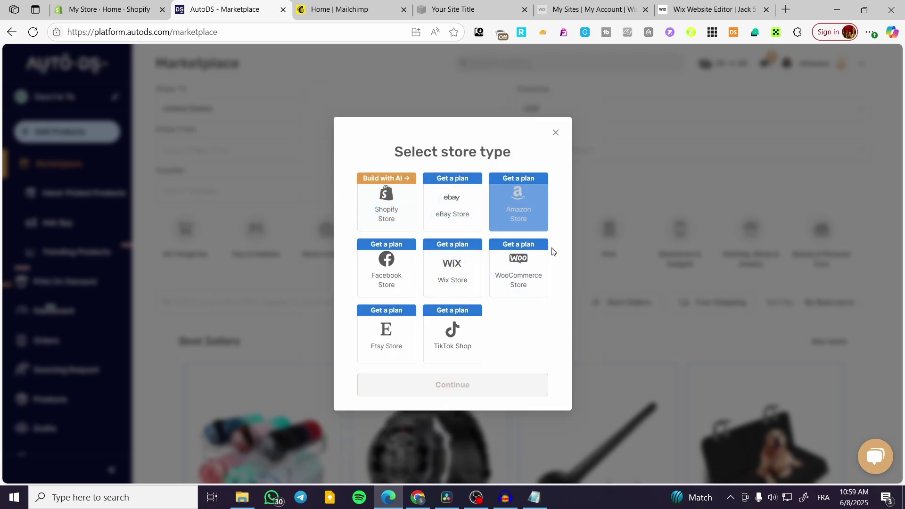
left_click(386, 219)
left_click(472, 392)
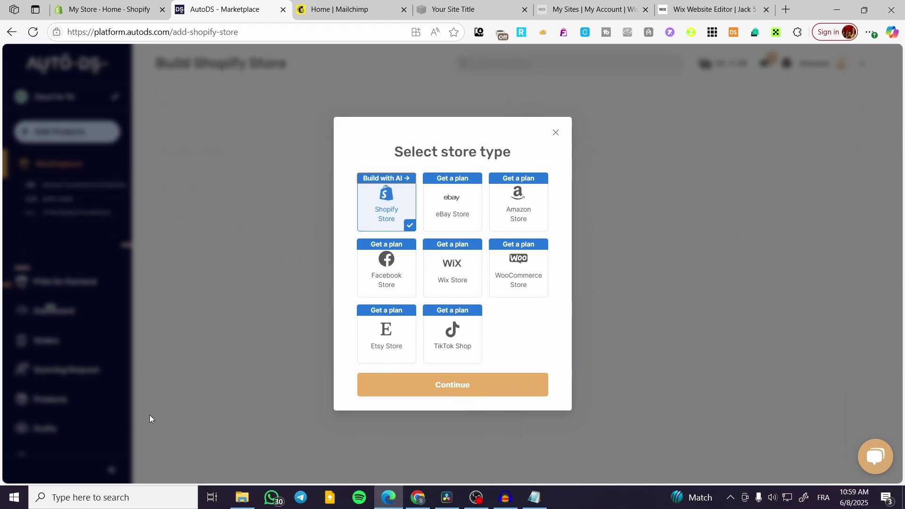
Step: Try the option to connect an existing Shopify store to AutoDS, and return to the connection choices
scroll(656, 150, "down", 2)
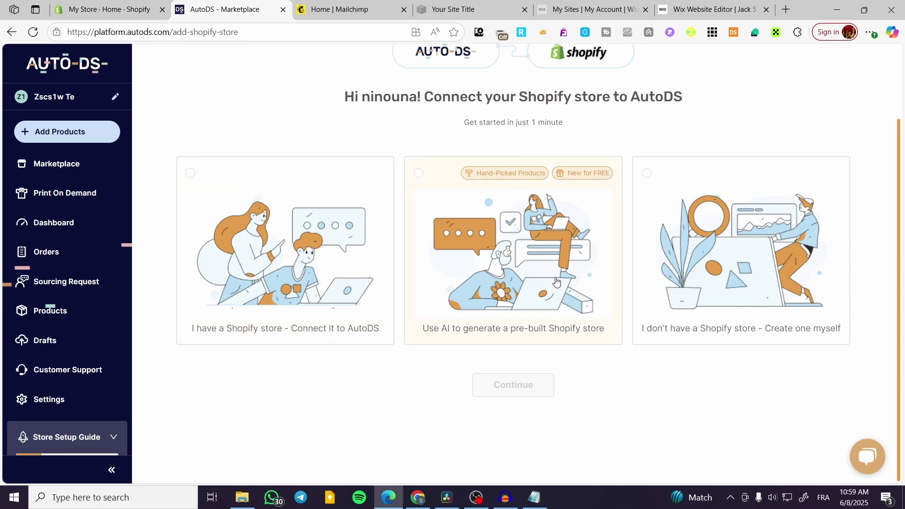
left_click(784, 281)
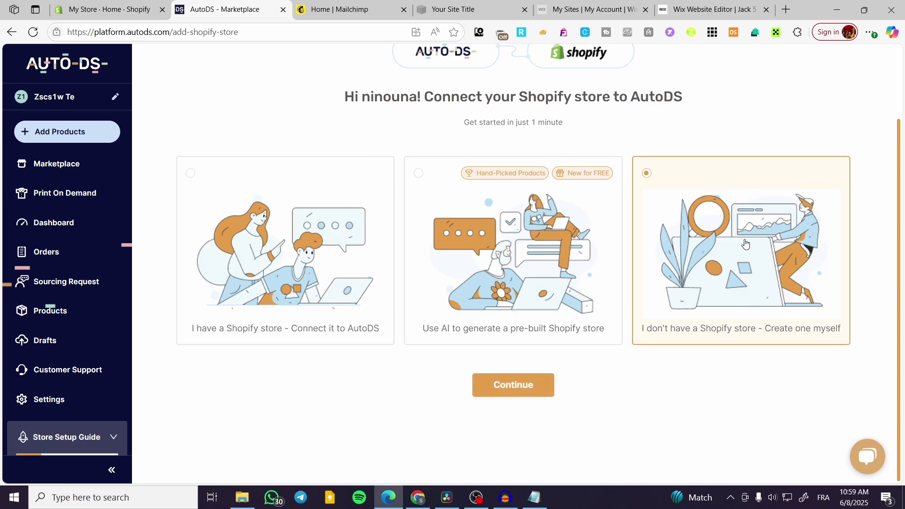
left_click(304, 247)
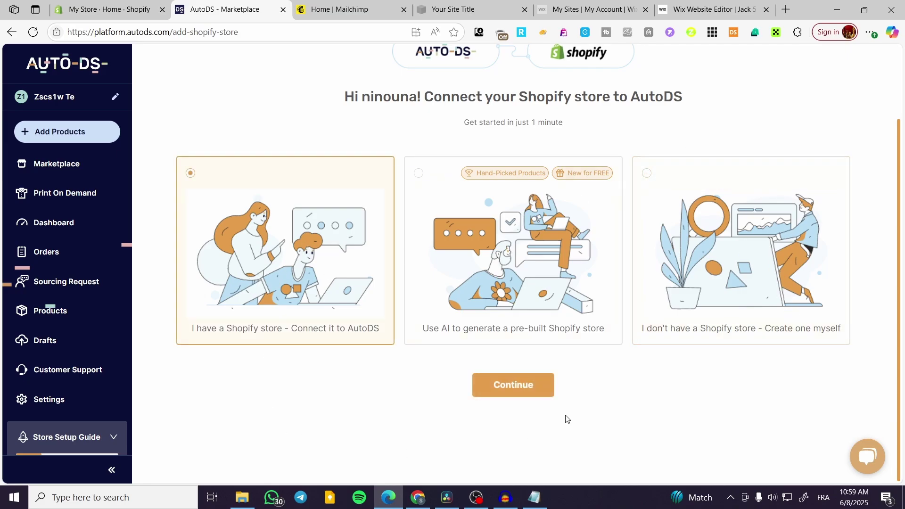
left_click(513, 385)
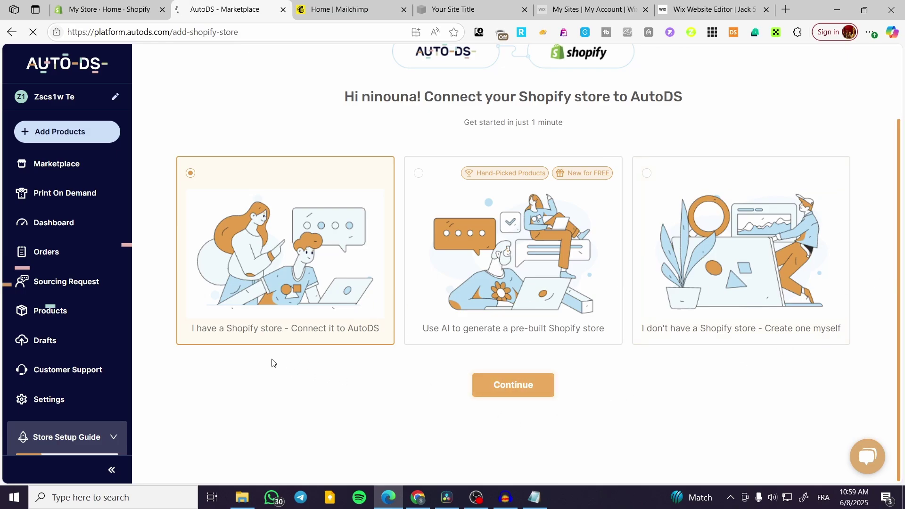
left_click(5, 34)
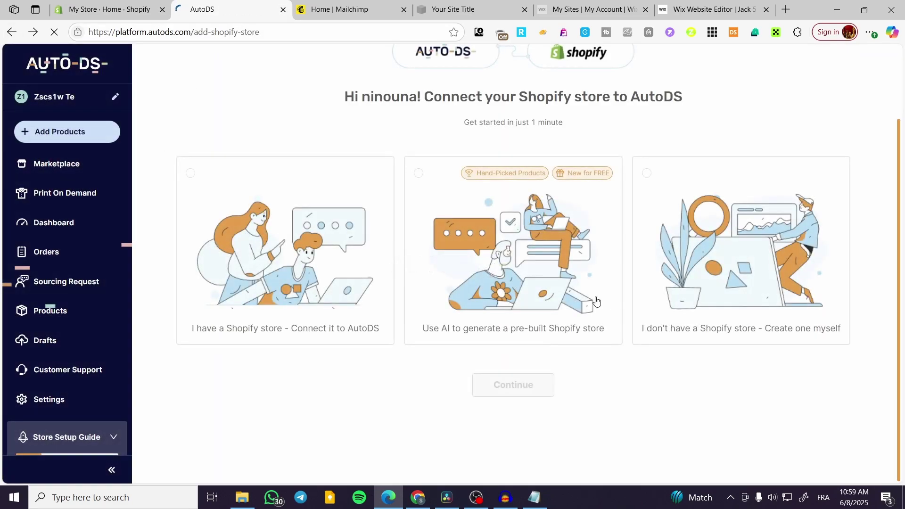
Step: Choose to generate a pre-built Shopify store with AI and set its niche to Home & Garden
left_click(540, 341)
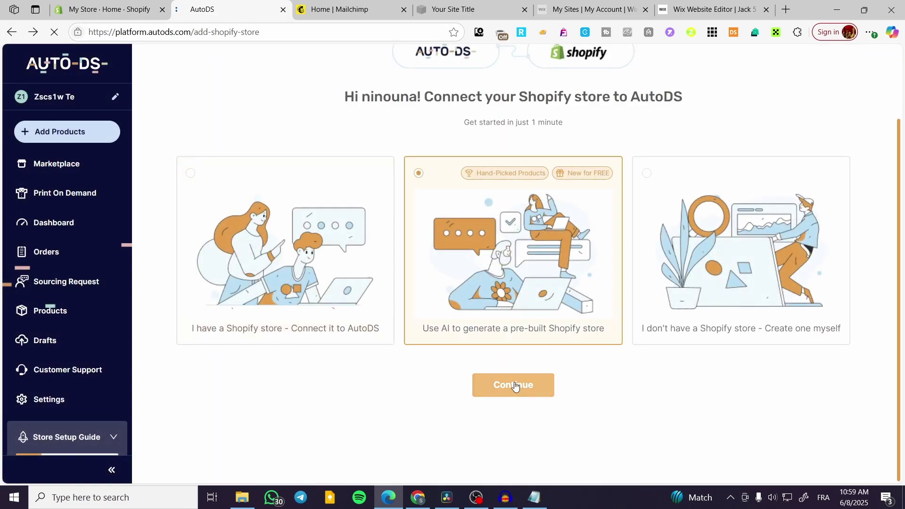
left_click(518, 384)
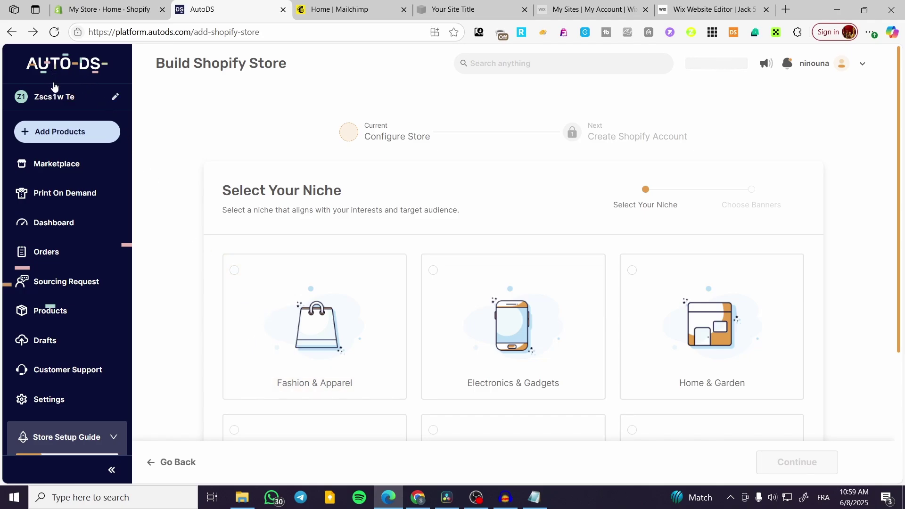
scroll(836, 259, "down", 2)
left_click(698, 211)
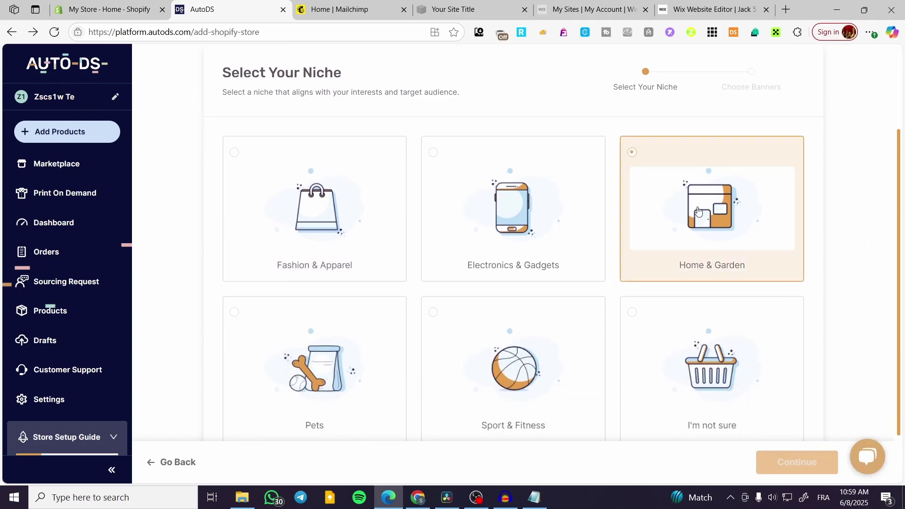
scroll(767, 440, "down", 2)
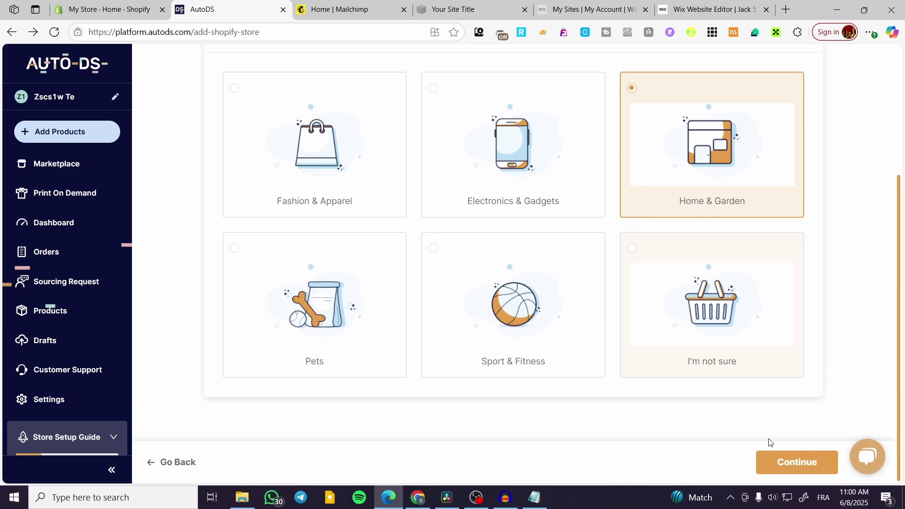
left_click(801, 470)
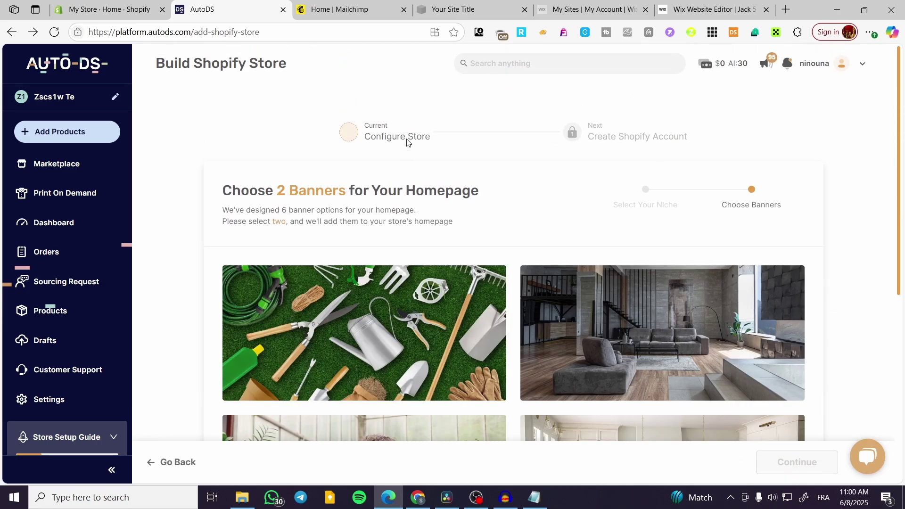
Step: Select the garden tools banner and the man phoning in a greenhouse banner for the homepage, and continue to account creation
scroll(291, 271, "down", 2)
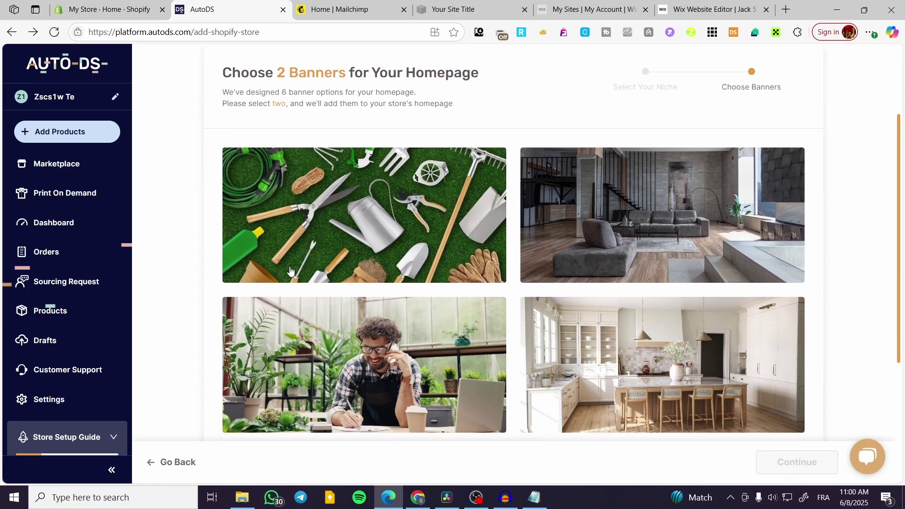
left_click(389, 356)
left_click(454, 260)
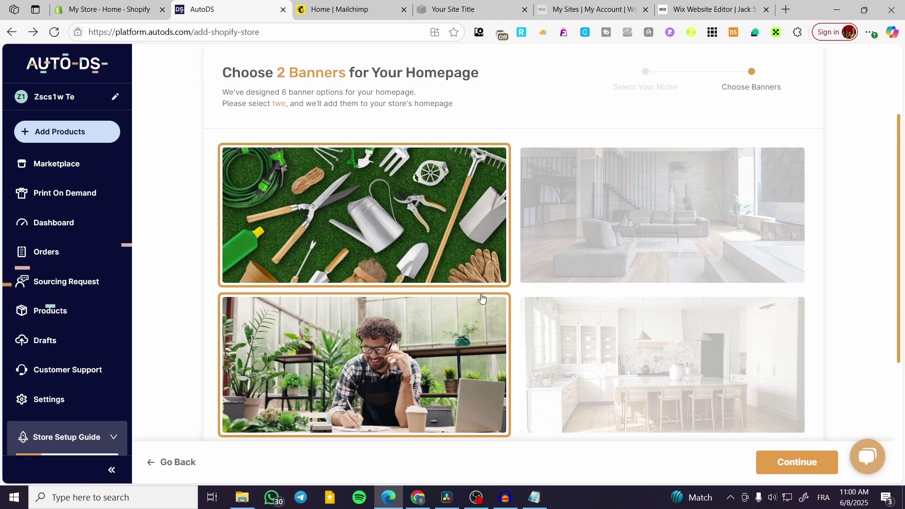
scroll(482, 298, "down", 2)
left_click(440, 258)
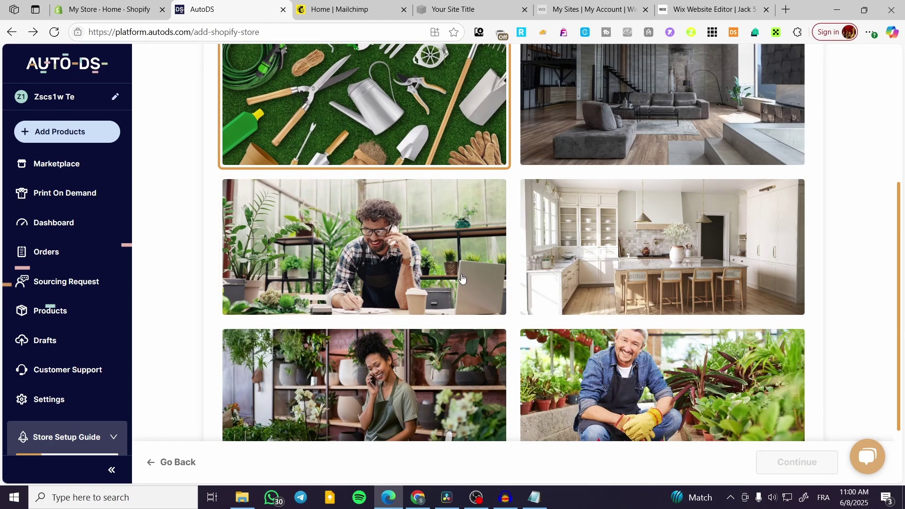
scroll(461, 279, "up", 2)
scroll(462, 279, "down", 2)
left_click(461, 279)
scroll(670, 343, "down", 2)
left_click(815, 461)
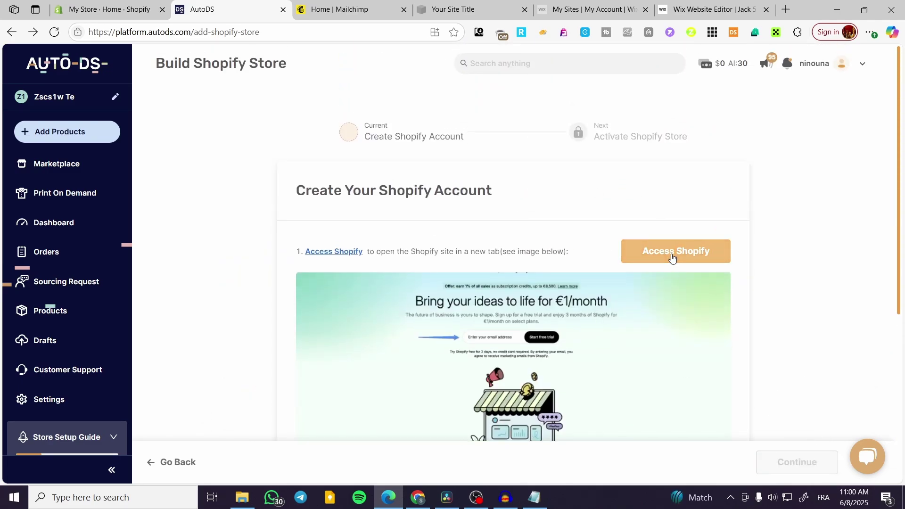
Step: Review the instructions for creating the Shopify account and return to the product Marketplace
scroll(675, 250, "down", 3)
scroll(441, 242, "down", 3)
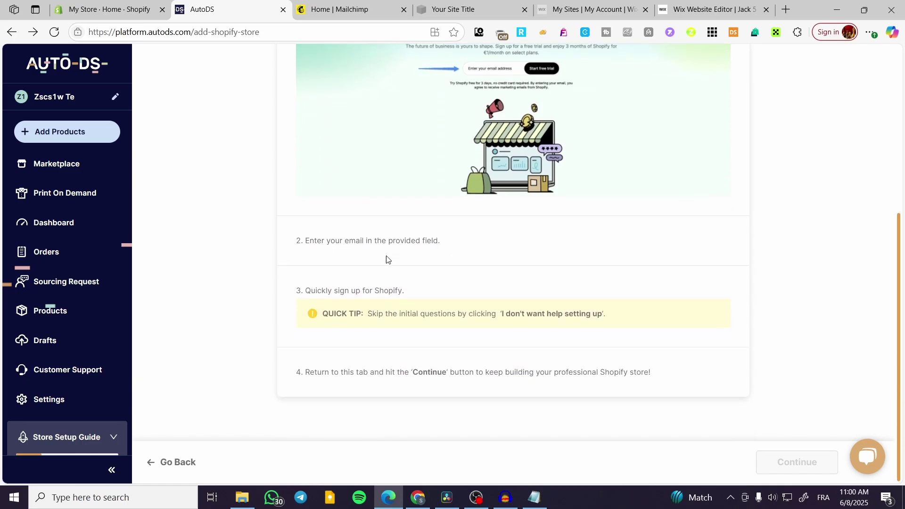
scroll(509, 259, "up", 6)
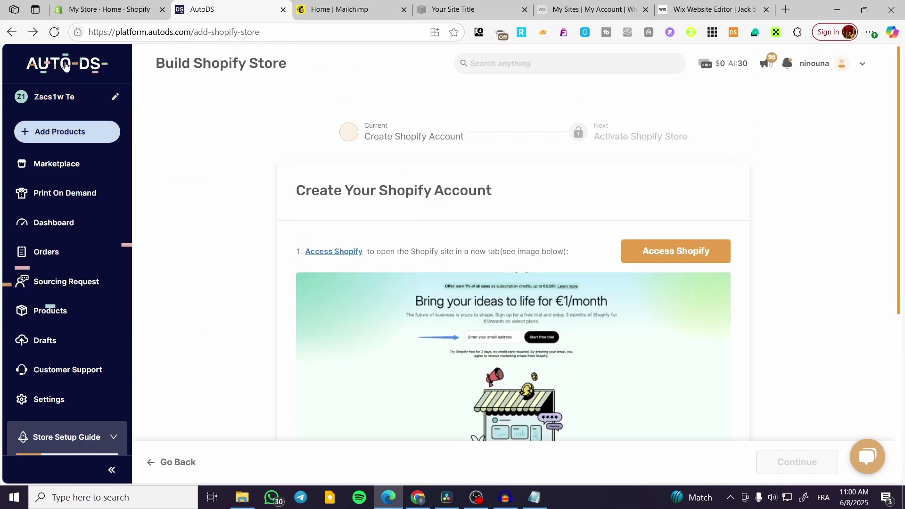
left_click(56, 164)
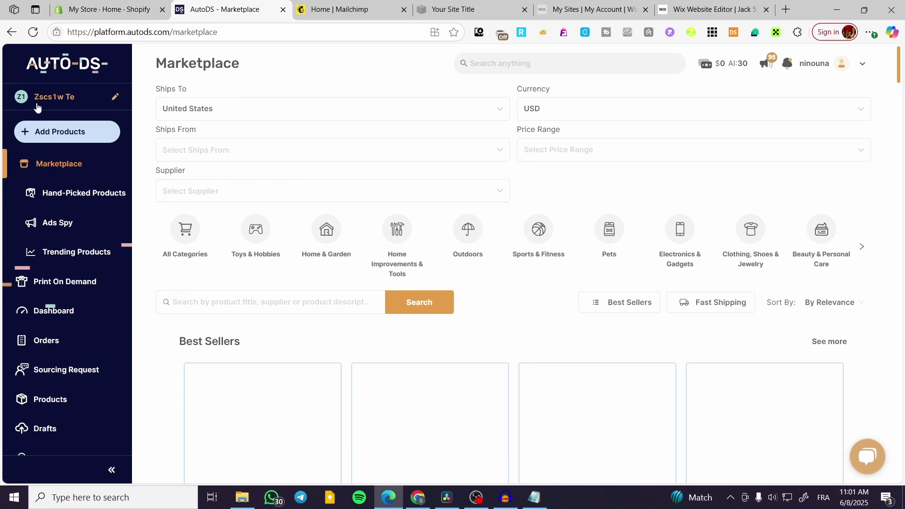
scroll(544, 377, "down", 5)
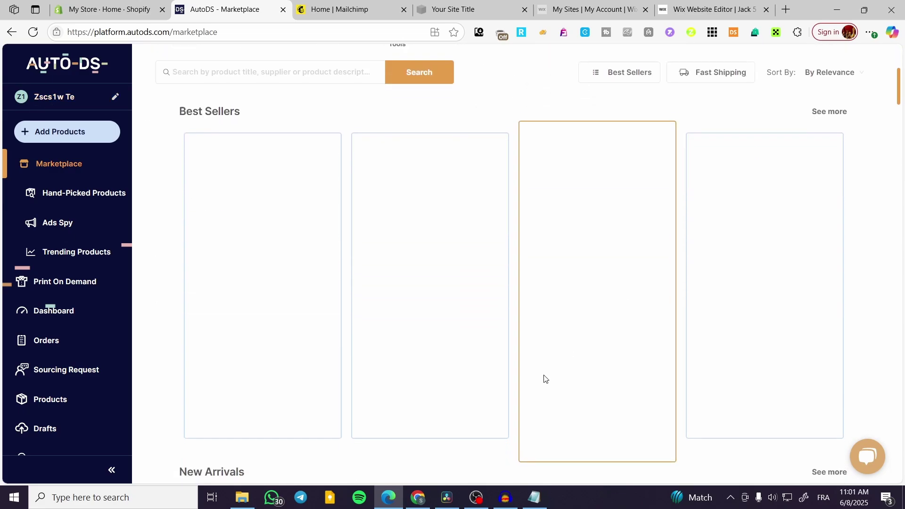
Step: Reload the Marketplace page, dismiss the store selection dialog and return to the product categories
scroll(544, 377, "up", 5)
left_click(33, 32)
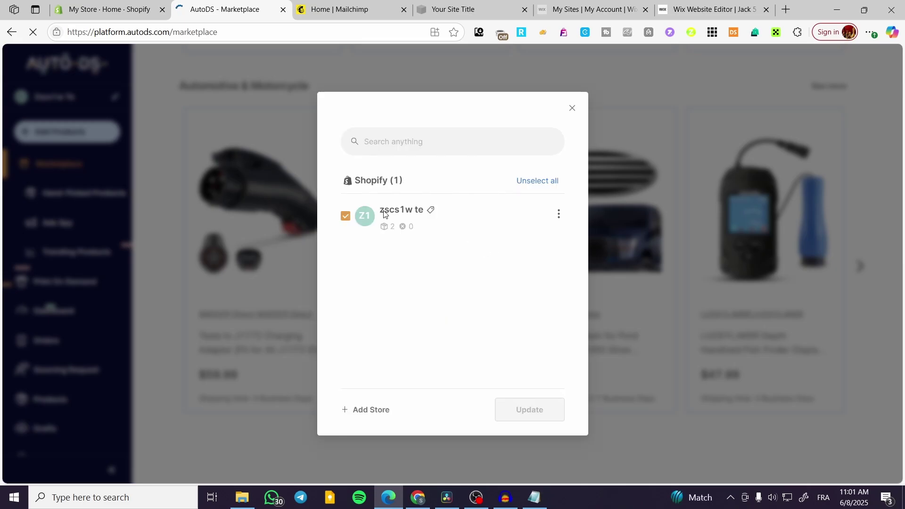
left_click(773, 233)
scroll(728, 313, "up", 3)
scroll(728, 313, "up", 20)
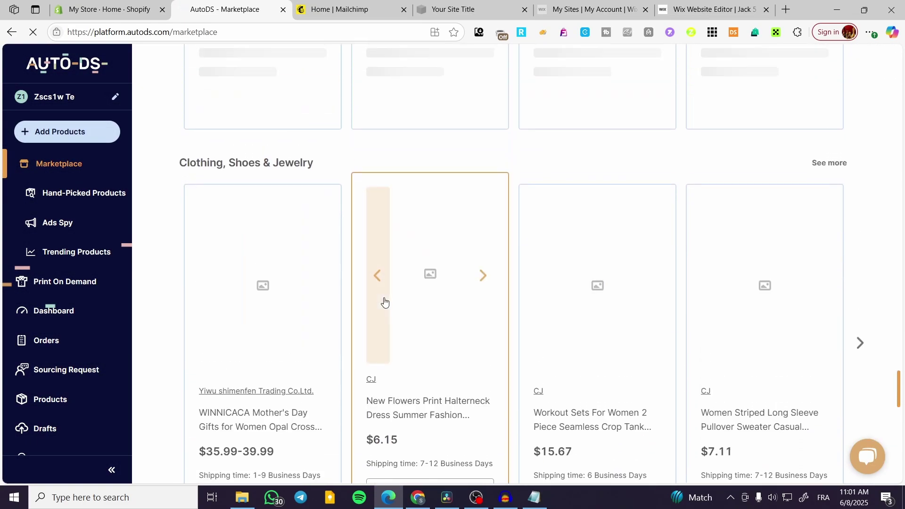
scroll(869, 349, "up", 15)
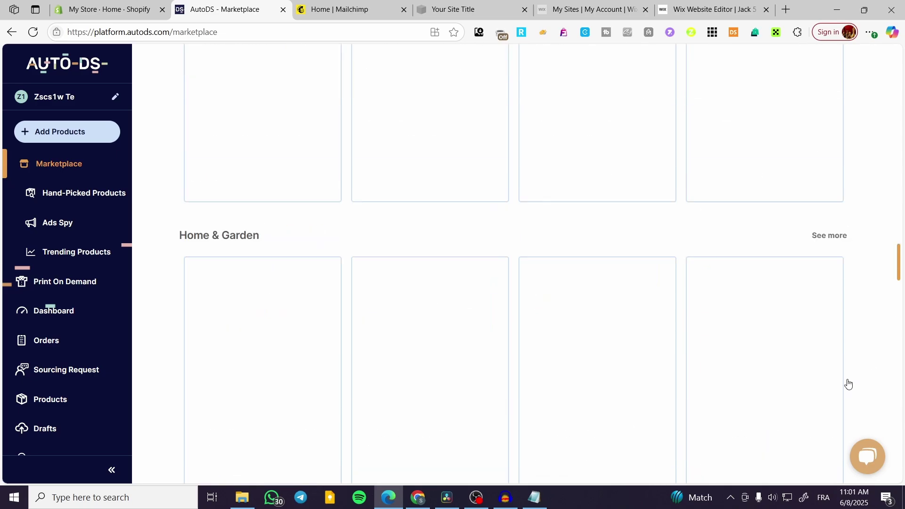
Step: Browse the Best Sellers, New Arrivals and Toys & Hobbies products in the Marketplace
scroll(846, 380, "down", 3)
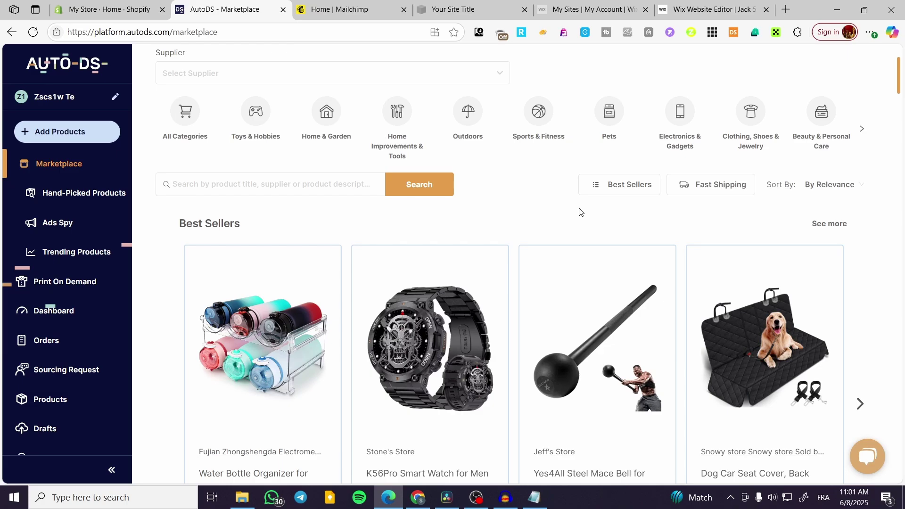
scroll(581, 212, "down", 1)
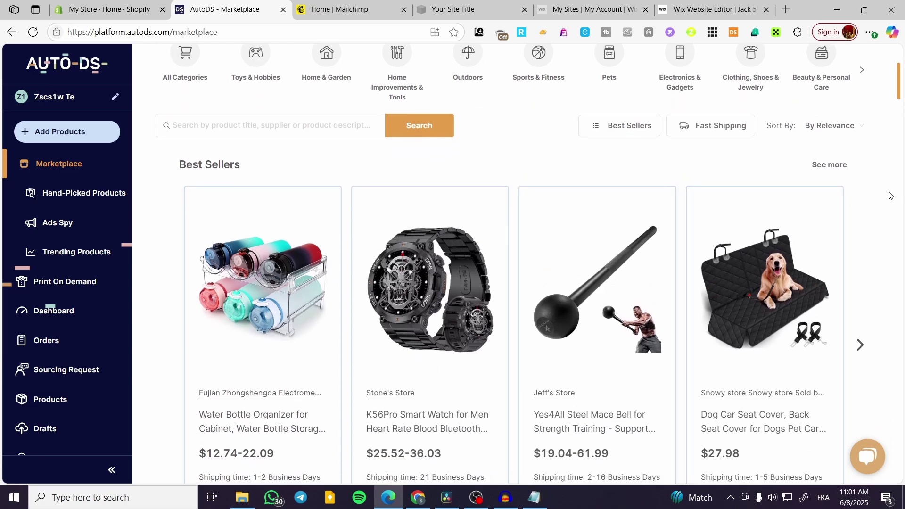
scroll(889, 192, "down", 3)
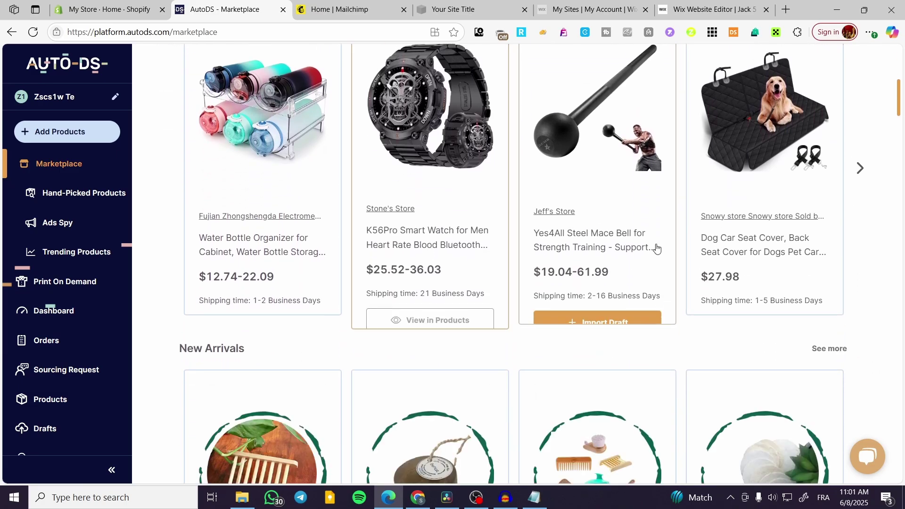
scroll(807, 281, "down", 2)
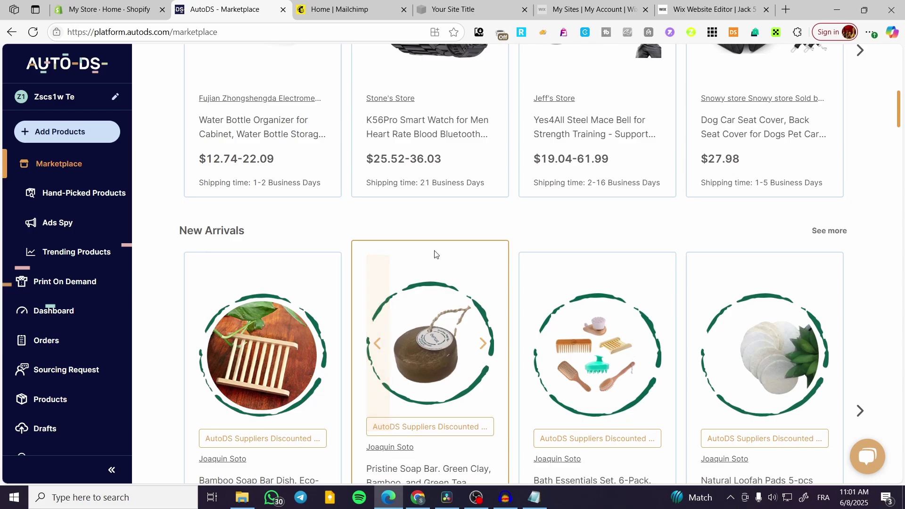
scroll(449, 209, "down", 1)
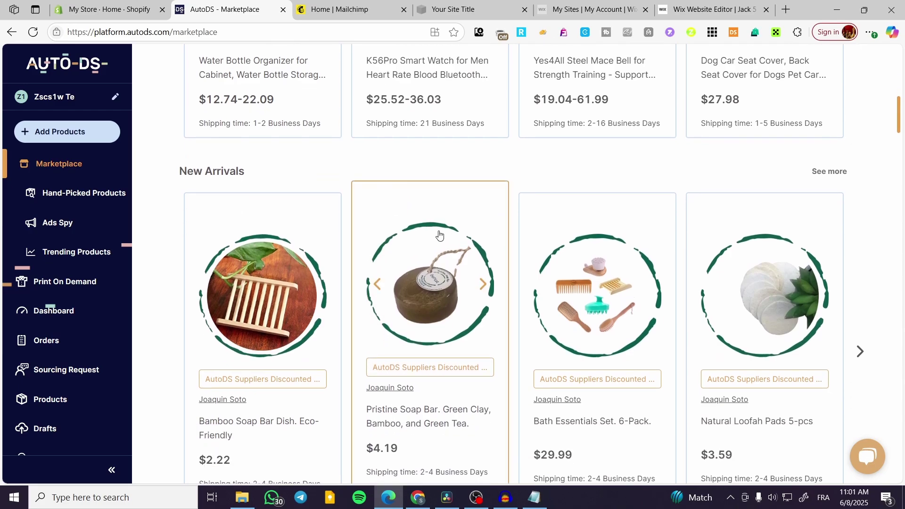
scroll(439, 234, "down", 5)
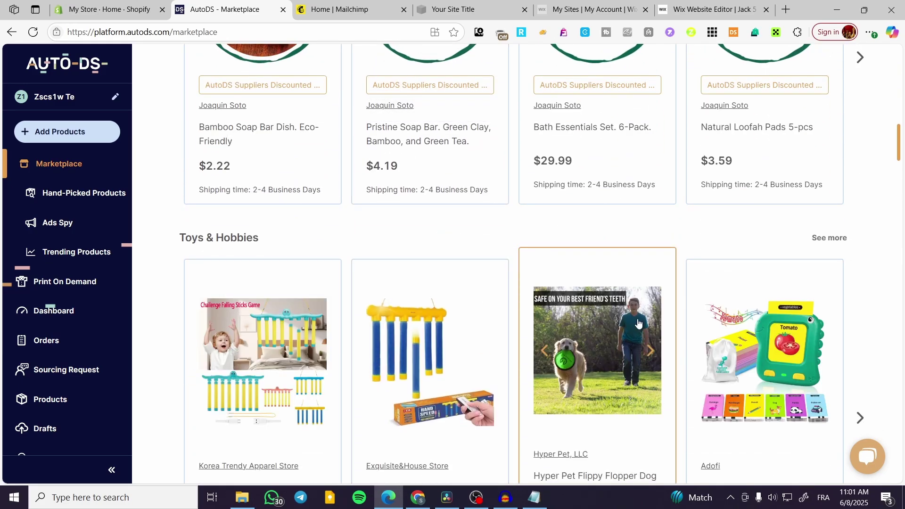
Step: Open the Adofi Talking Flash Cards product from Toys & Hobbies and review its price, shipping and description
left_click(778, 342)
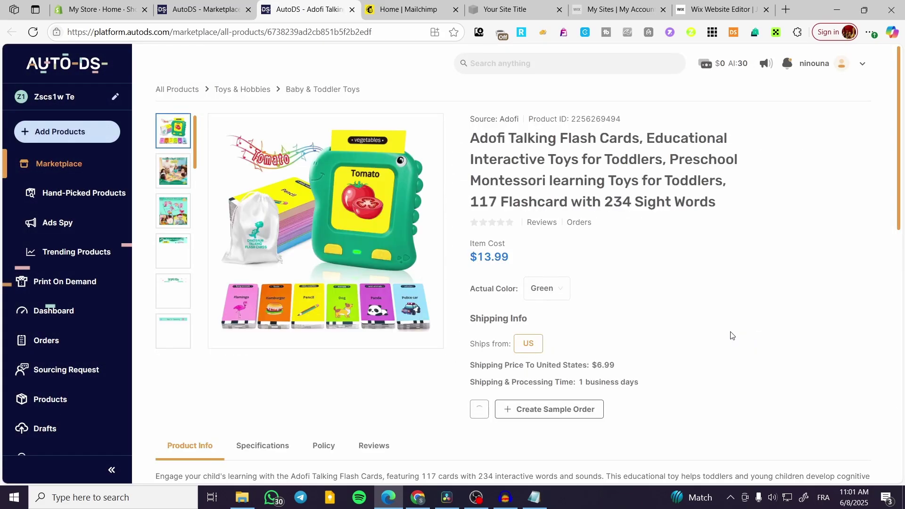
scroll(519, 387, "down", 10)
scroll(600, 394, "up", 8)
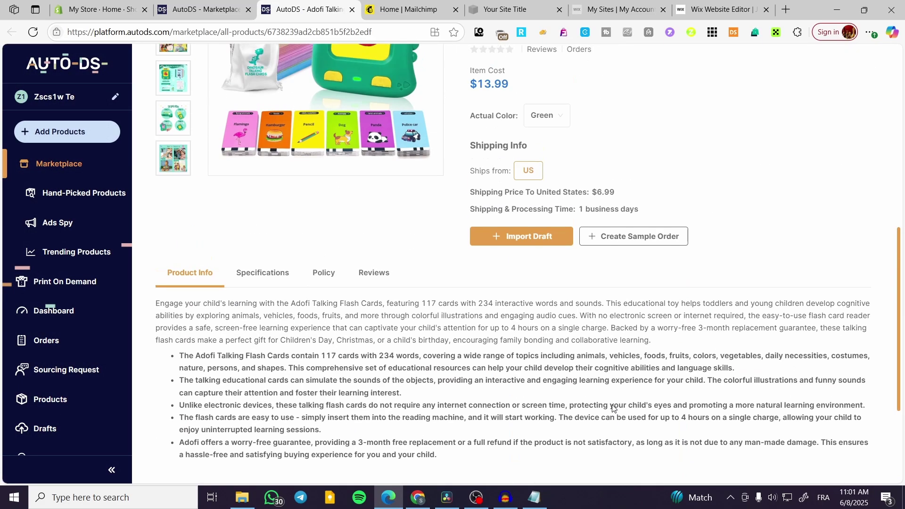
left_click_drag(902, 256, 903, 111)
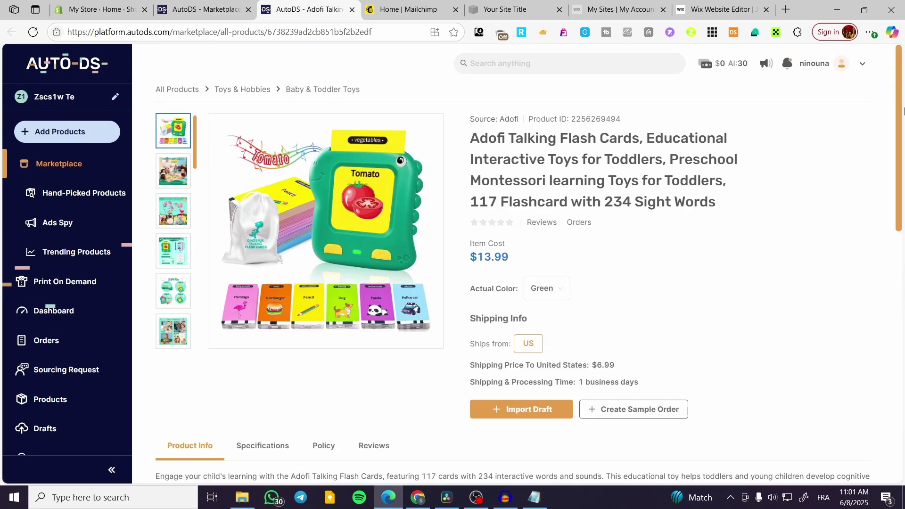
Step: Import the Adofi Talking Flash Cards as a draft, then view the drafts list and dismiss the notifications
left_click(530, 408)
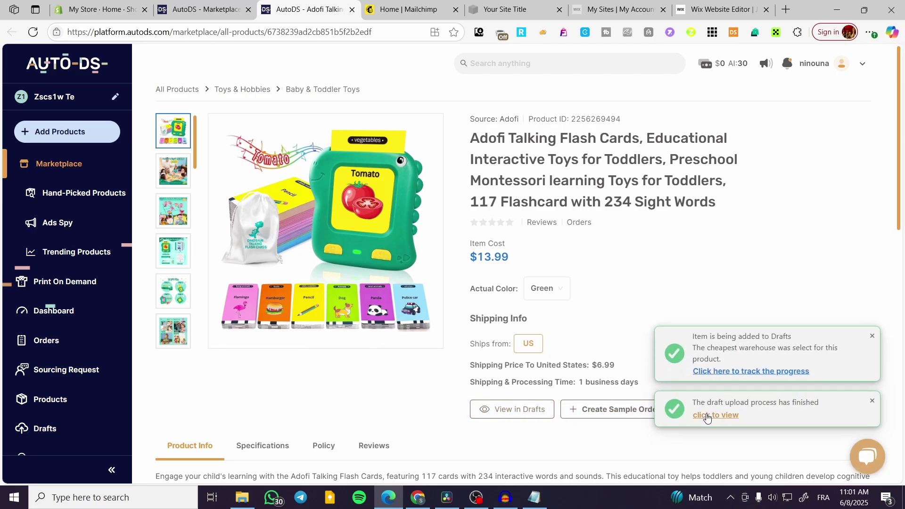
left_click(707, 416)
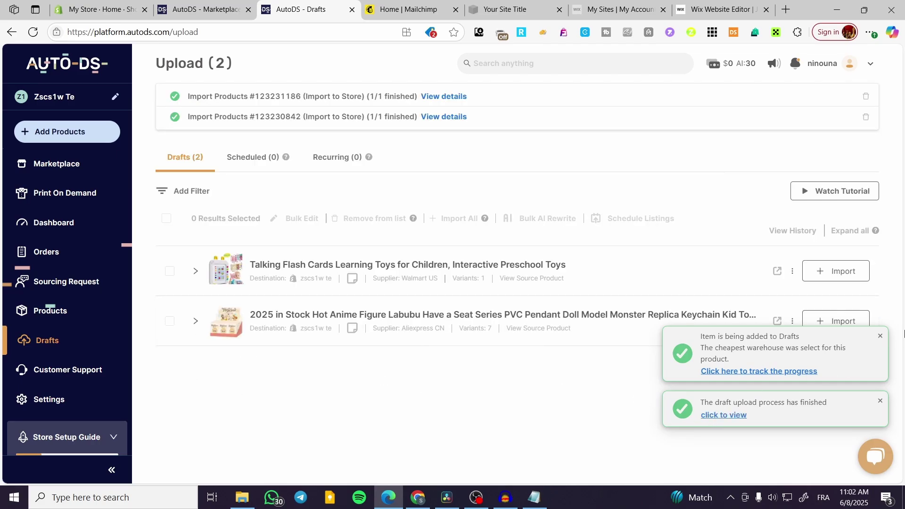
left_click(880, 336)
left_click(880, 403)
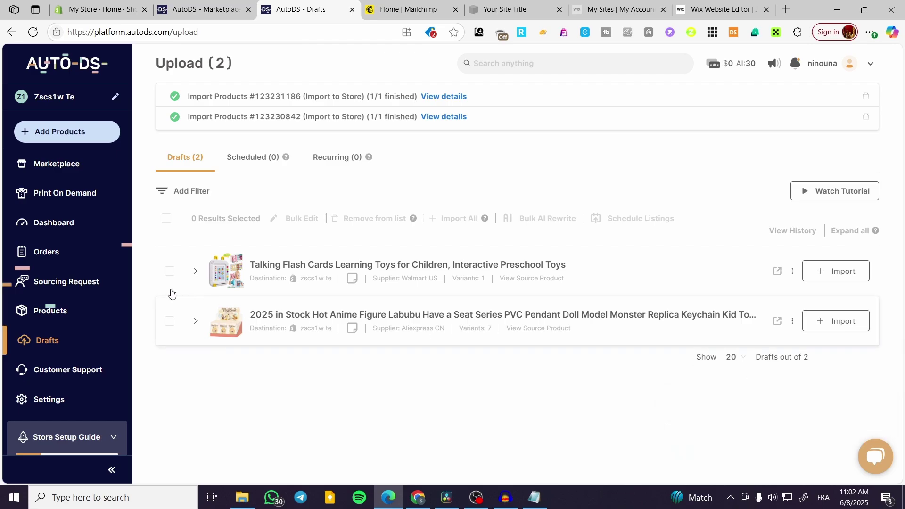
Step: Import the Talking Flash Cards draft into the connected Shopify store and view the imported products
left_click(170, 272)
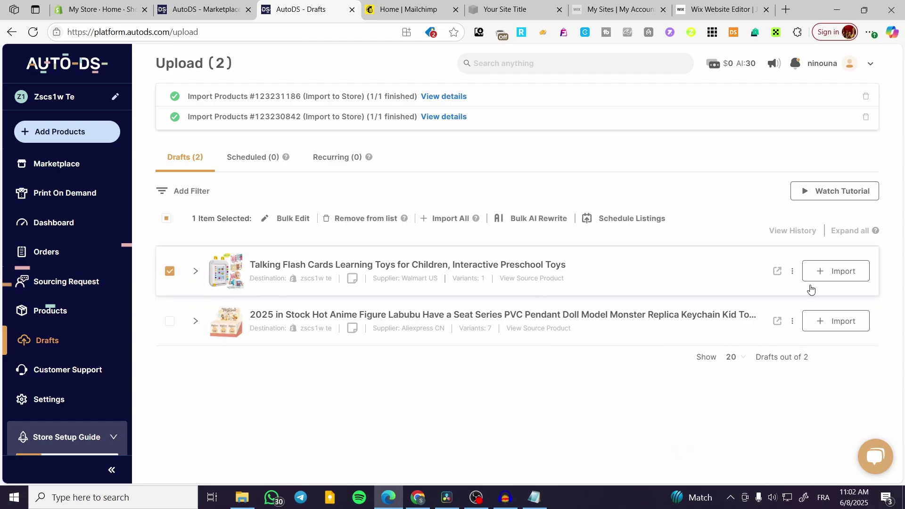
left_click(835, 273)
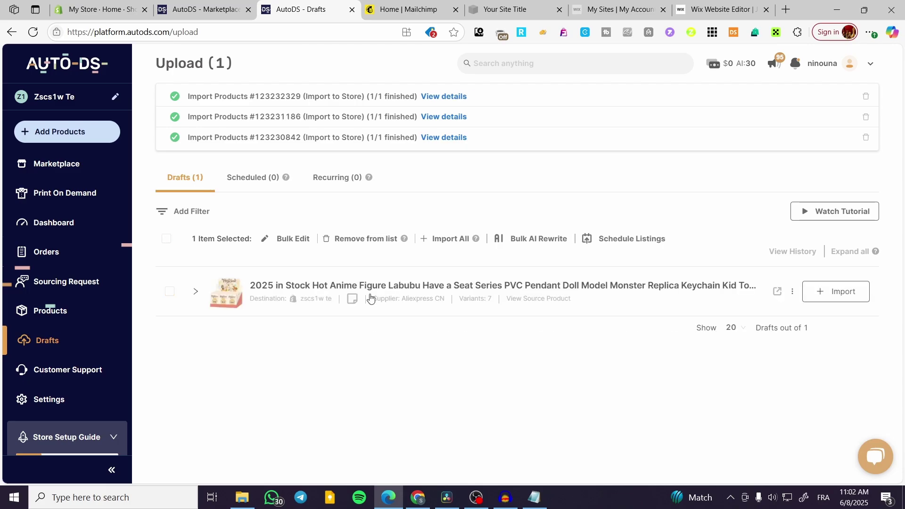
left_click(727, 416)
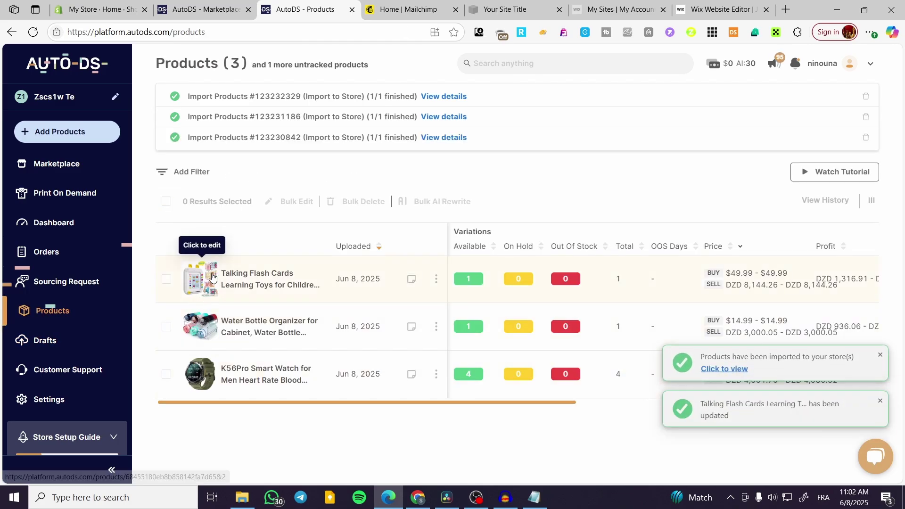
Step: Switch to the Shopify admin and review the Talking Flash Cards product's description, media and variants
left_click(102, 9)
left_click(73, 129)
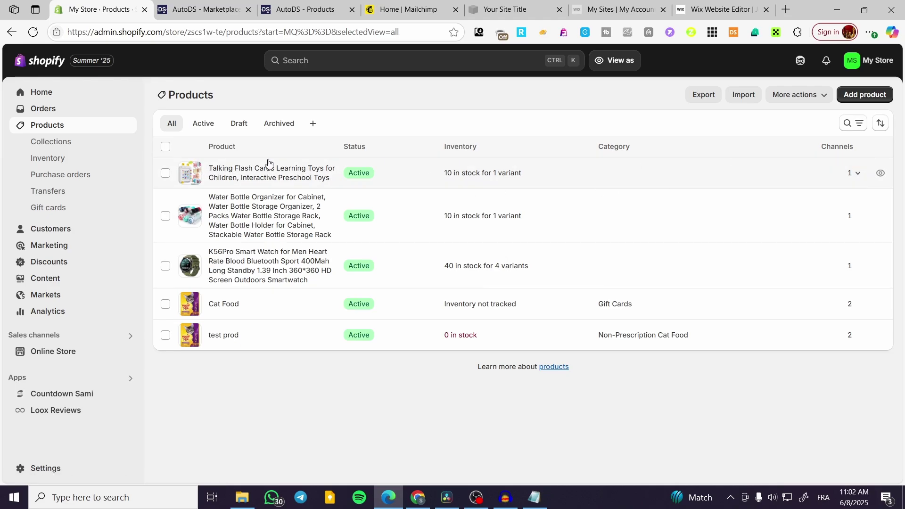
left_click(468, 178)
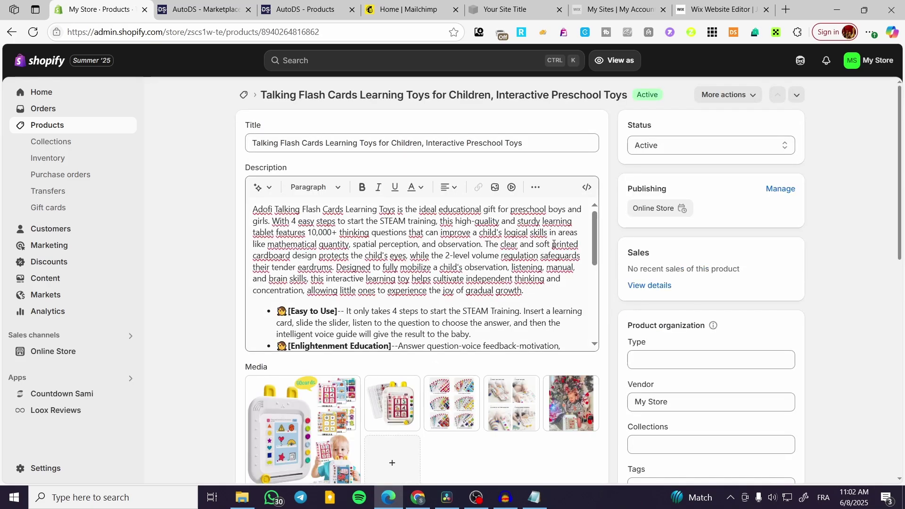
scroll(553, 243, "down", 10)
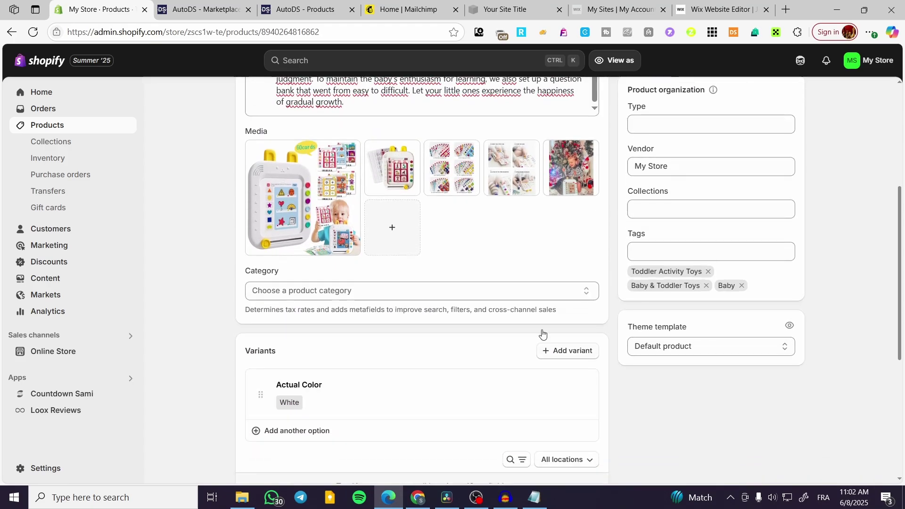
scroll(457, 224, "down", 5)
scroll(456, 224, "up", 15)
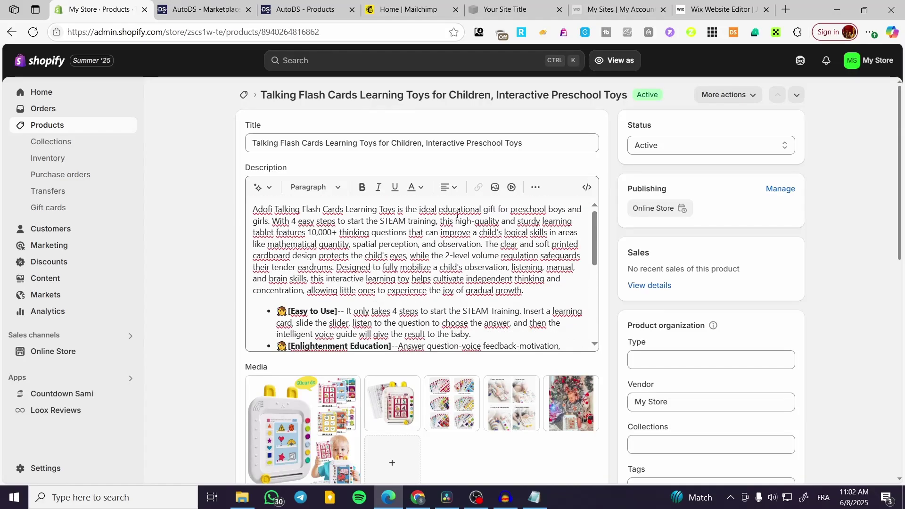
Step: Switch to AutoDS, examine the variants in the Talking Flash Cards product editor, and return to the Marketplace
left_click(302, 10)
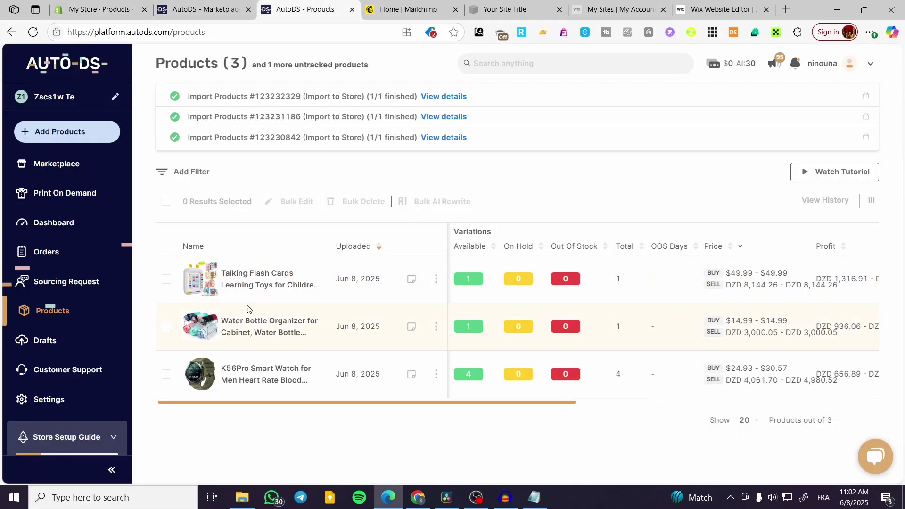
left_click(436, 279)
left_click(415, 296)
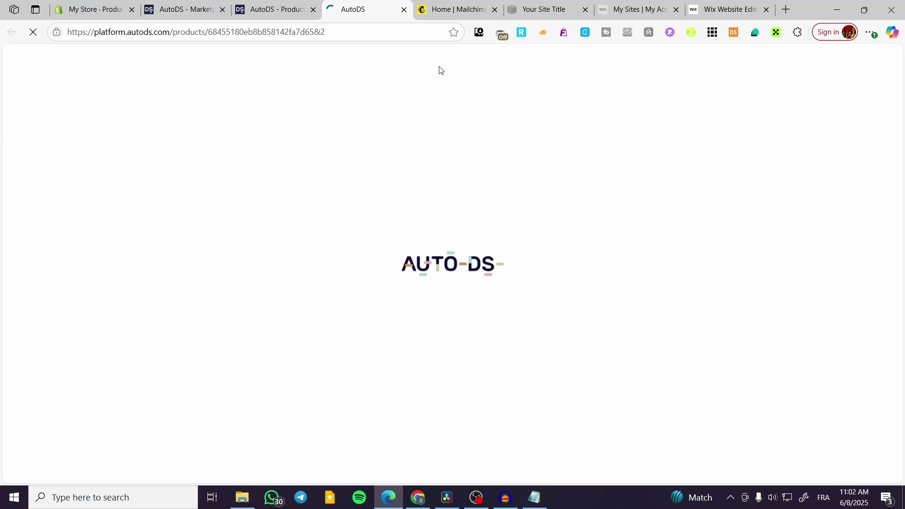
left_click(333, 195)
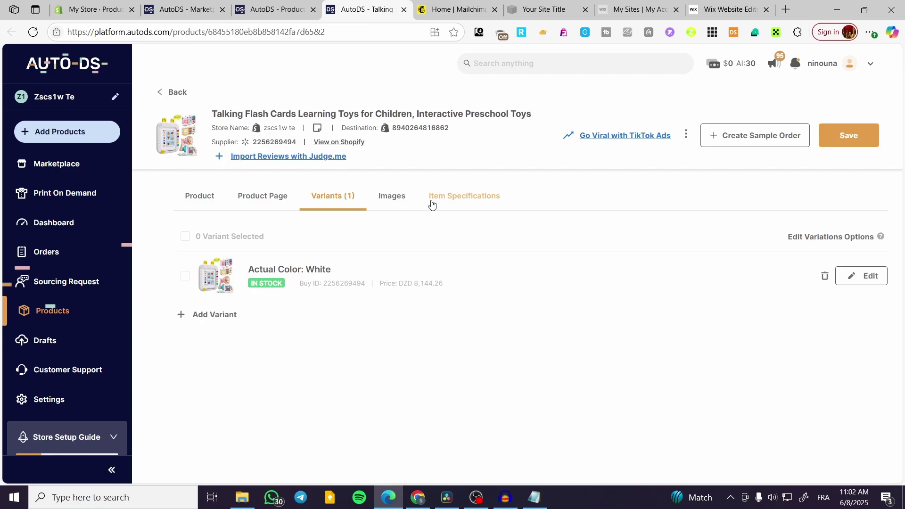
middle_click(340, 12)
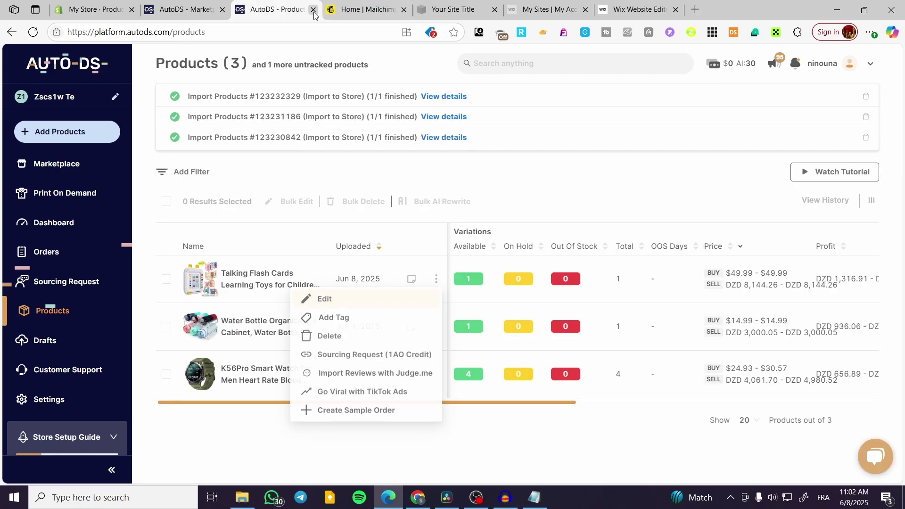
left_click(313, 9)
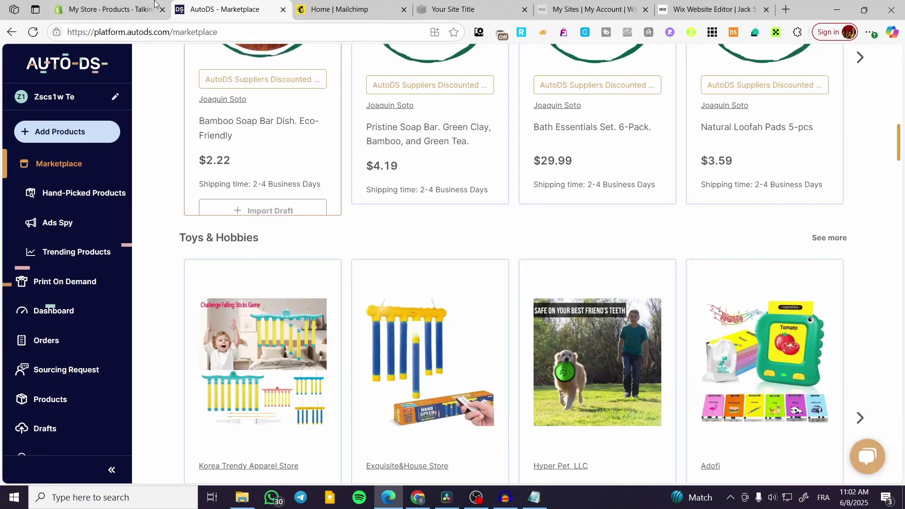